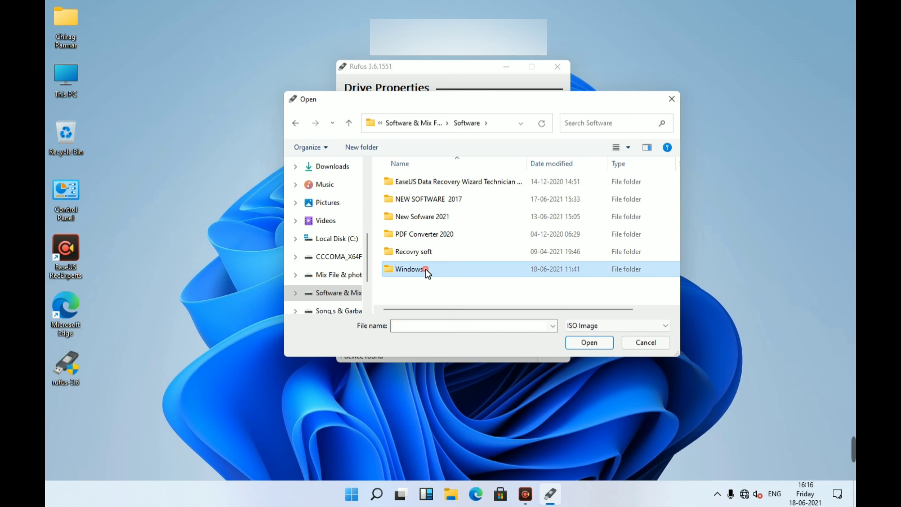
# Load the Win11-.64 disc image from the Windows folder as the boot image
pyautogui.doubleClick(425, 269)
pyautogui.click(430, 269)
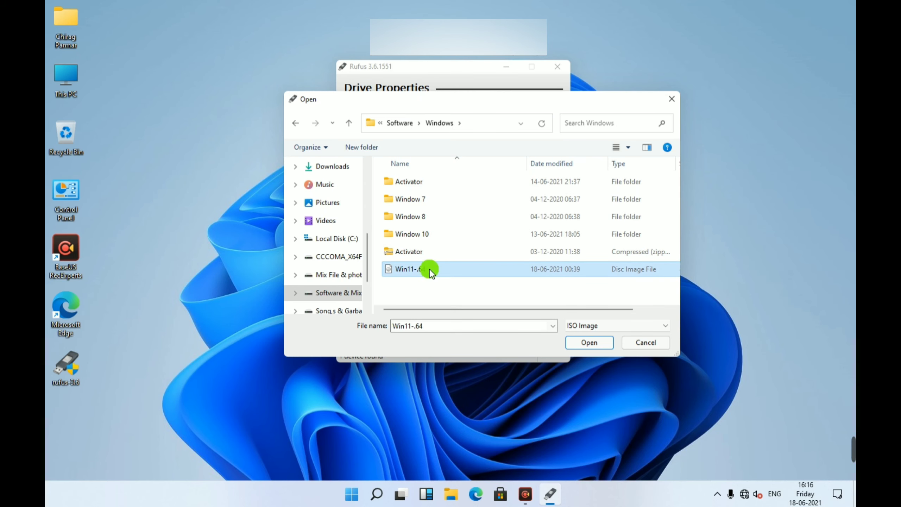
pyautogui.doubleClick(430, 269)
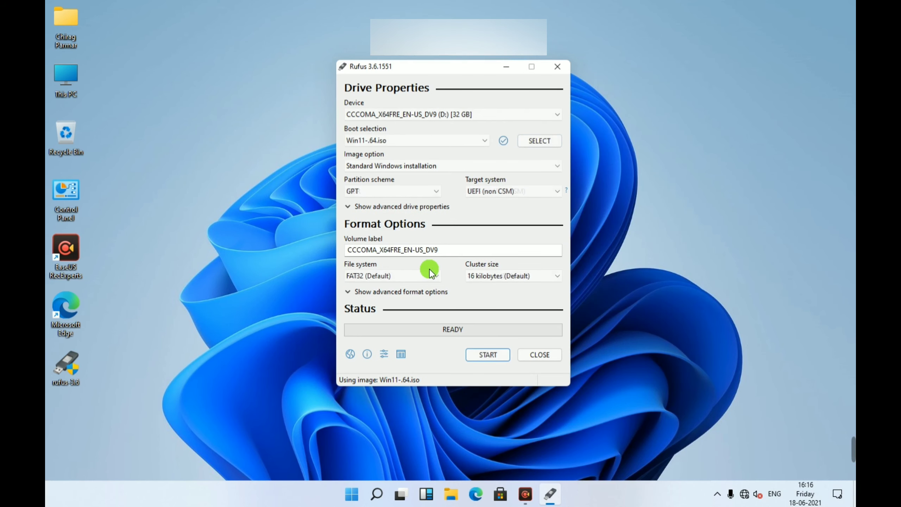
# Start writing the image to the 32 GB USB drive with the MBR partition scheme and NTFS, accepting the erasure of its data
pyautogui.click(376, 195)
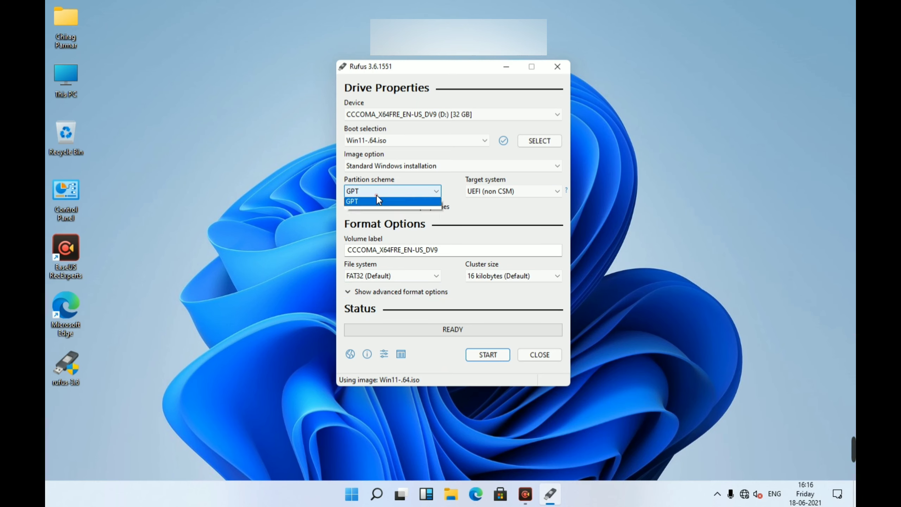
pyautogui.click(376, 201)
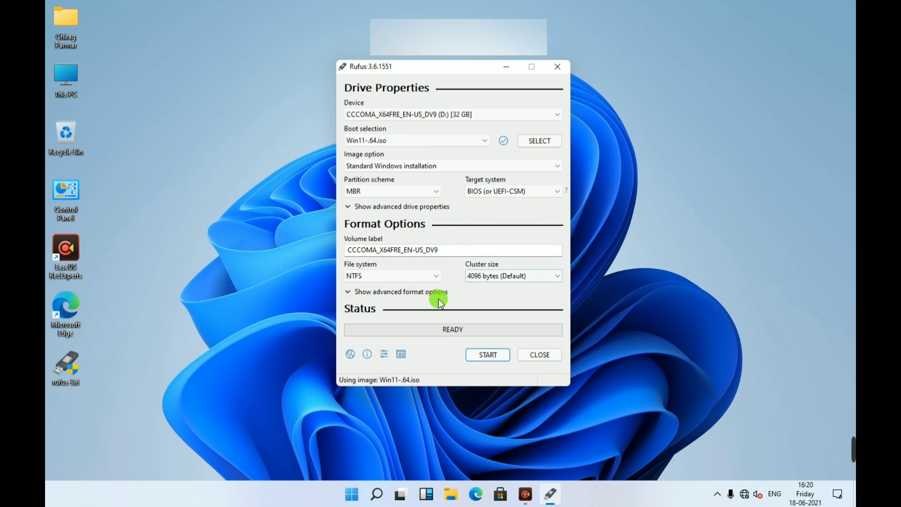
pyautogui.click(476, 355)
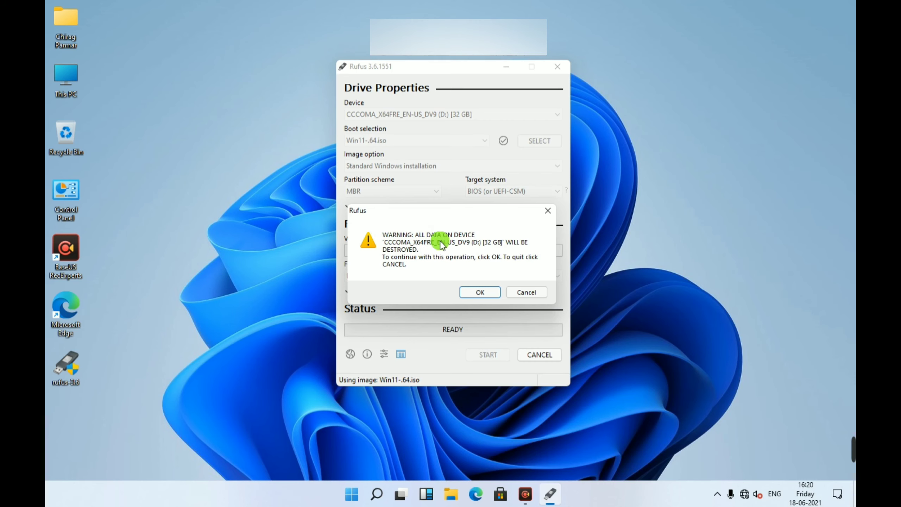
pyautogui.click(481, 296)
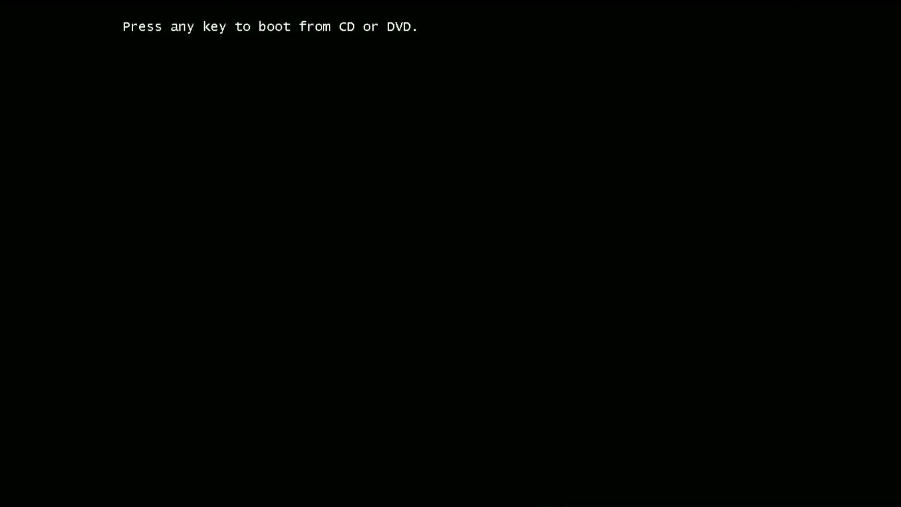
# Boot from the installation media and start installing Windows with English (United States) and the US keyboard
pyautogui.press('Return')
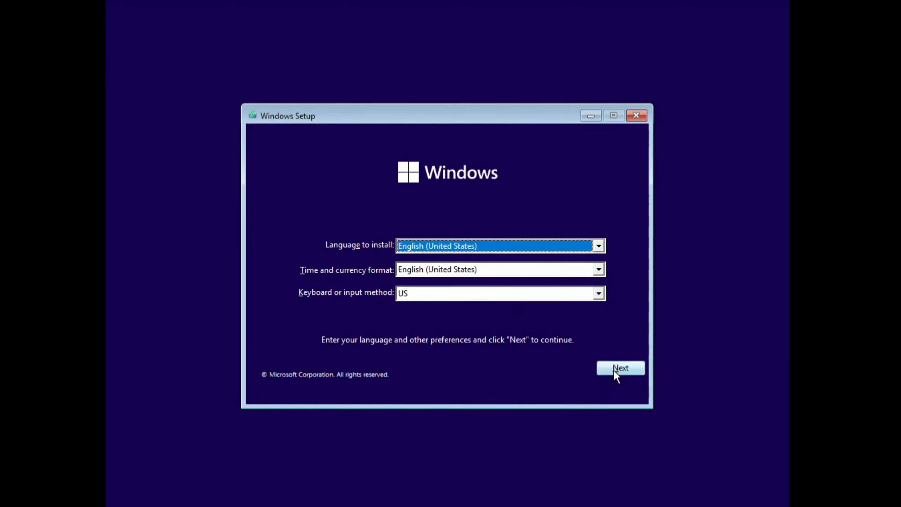
pyautogui.click(615, 371)
pyautogui.click(446, 263)
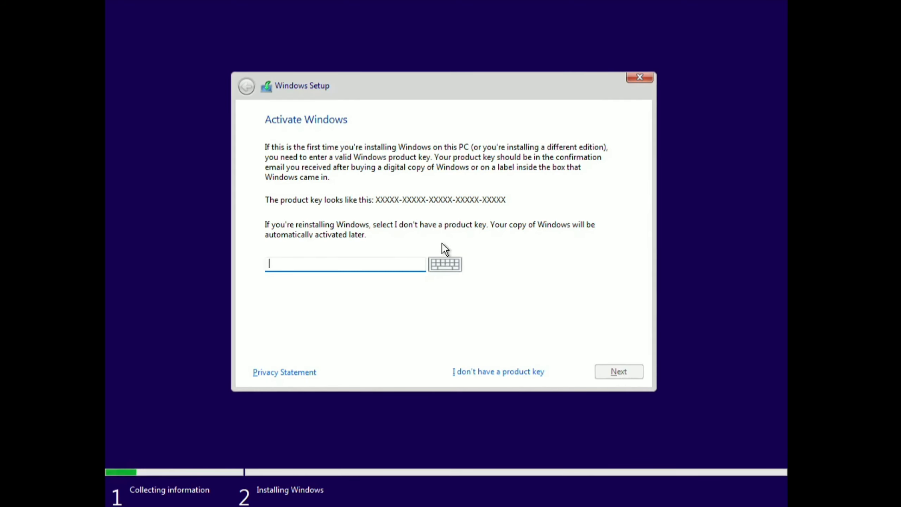
# Skip the product key and choose Windows 11 Pro as the operating system to install
pyautogui.click(495, 373)
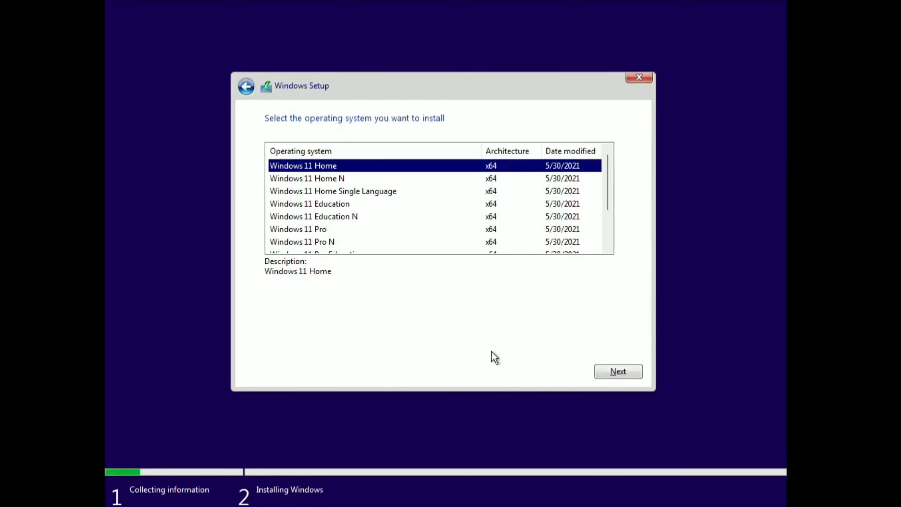
pyautogui.click(324, 229)
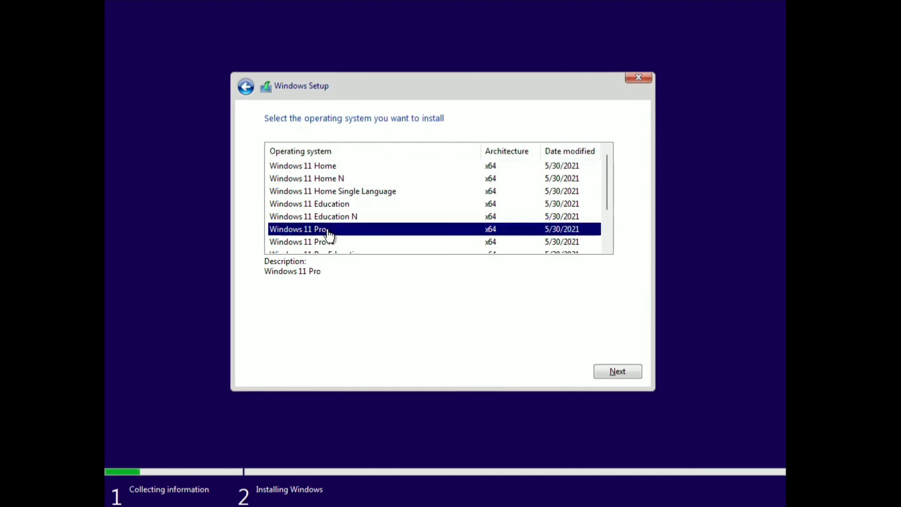
pyautogui.click(607, 371)
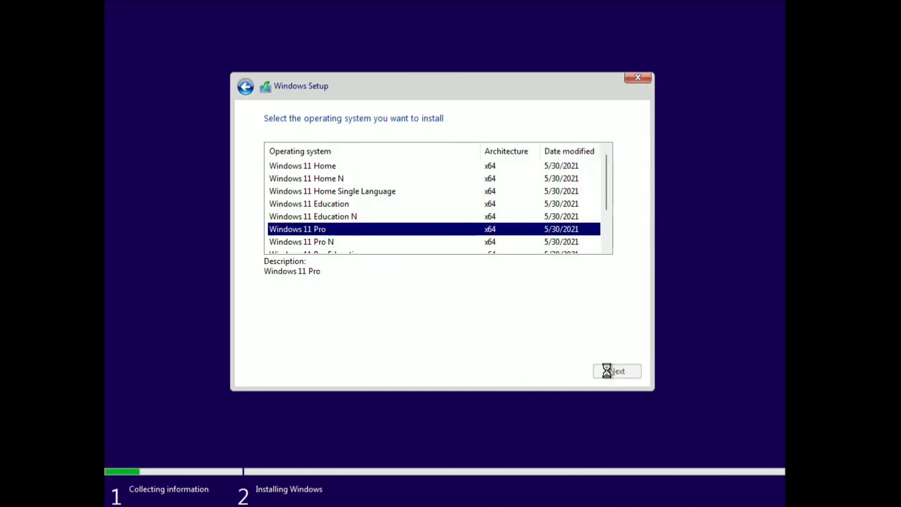
# Accept the licence terms and start a custom installation on the unallocated space of Drive 0
pyautogui.click(455, 352)
pyautogui.click(597, 374)
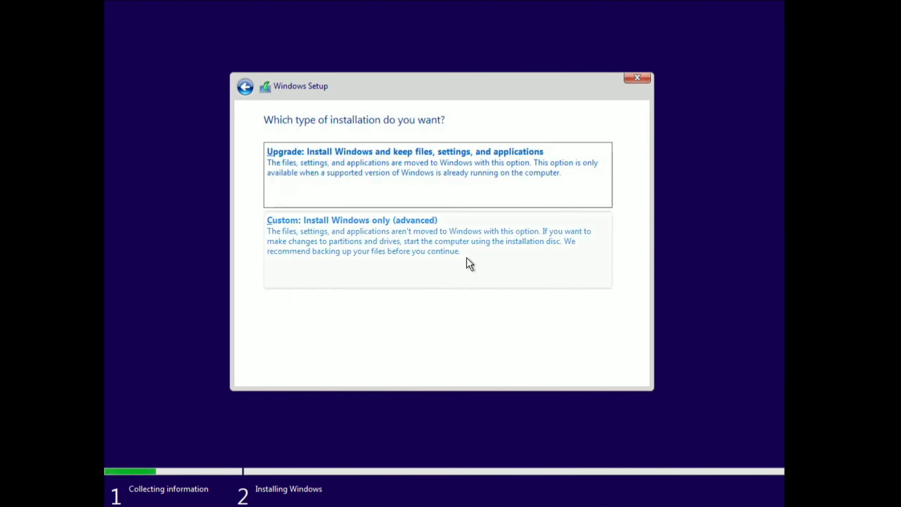
pyautogui.click(466, 257)
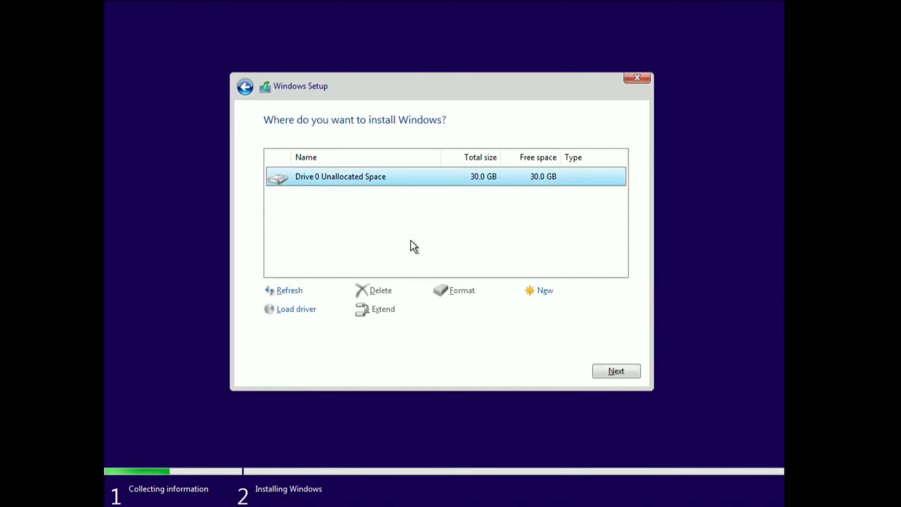
pyautogui.click(600, 369)
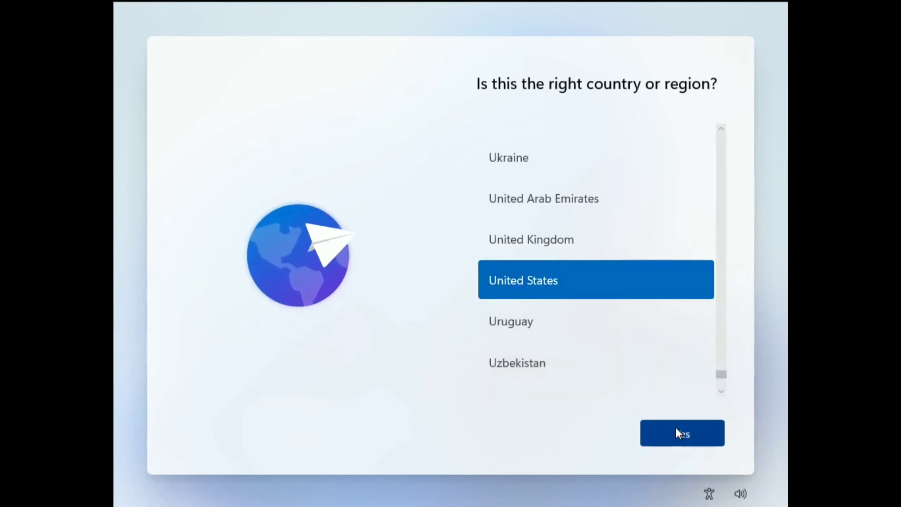
# Confirm United States as the region and US as the keyboard layout
pyautogui.click(684, 432)
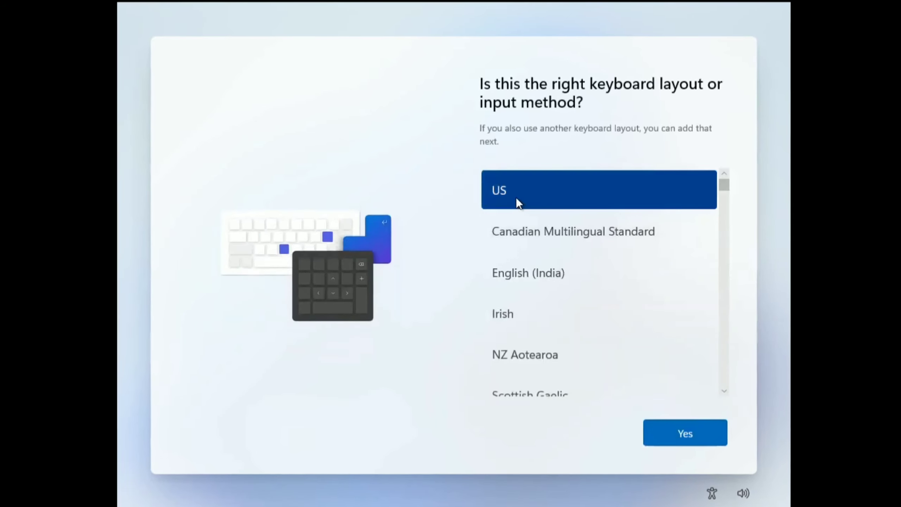
pyautogui.click(672, 431)
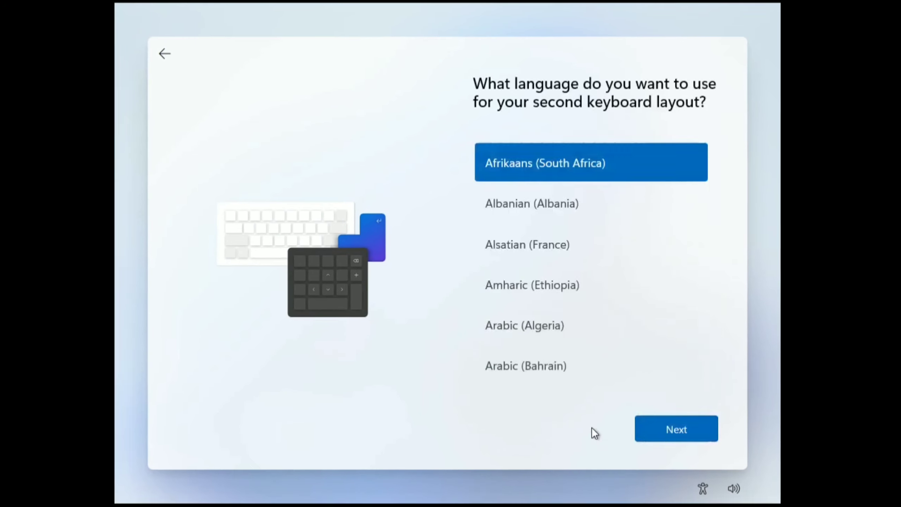
# Choose a language for the second keyboard and add the US layout for it
pyautogui.scroll(-15, 529, 281)
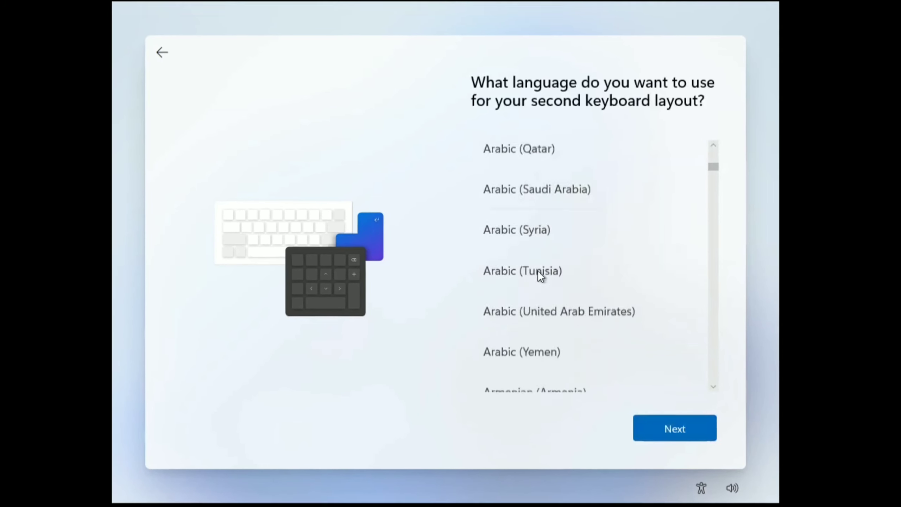
pyautogui.scroll(-20, 540, 281)
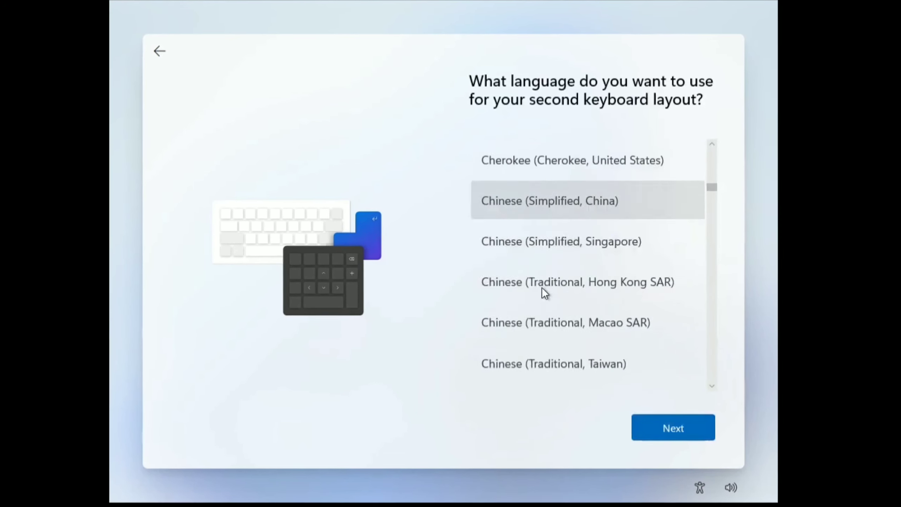
pyautogui.scroll(-12, 541, 288)
pyautogui.click(542, 289)
pyautogui.click(668, 429)
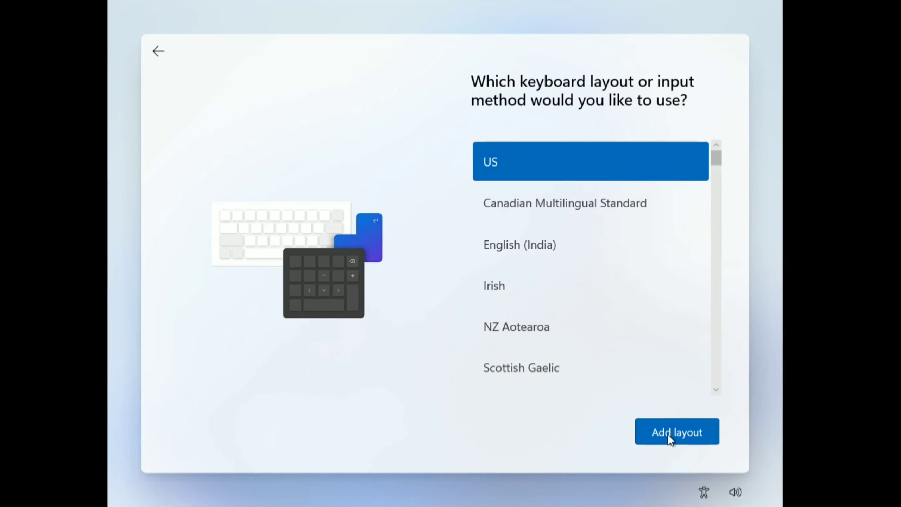
pyautogui.click(666, 432)
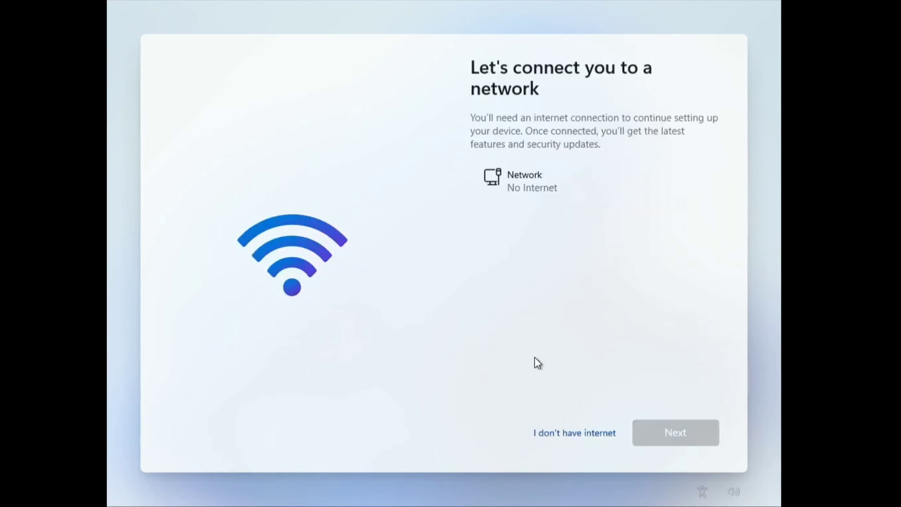
# Skip the network connection and continue with limited setup
pyautogui.click(592, 435)
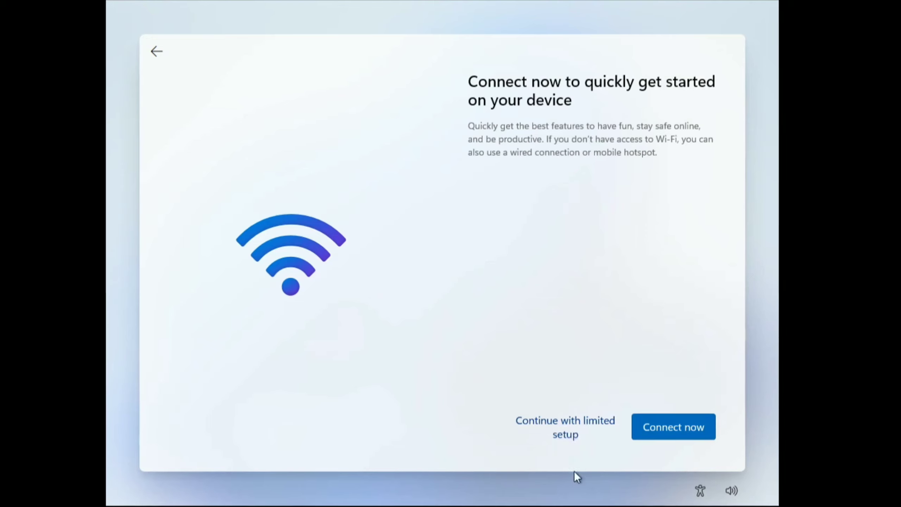
pyautogui.click(571, 426)
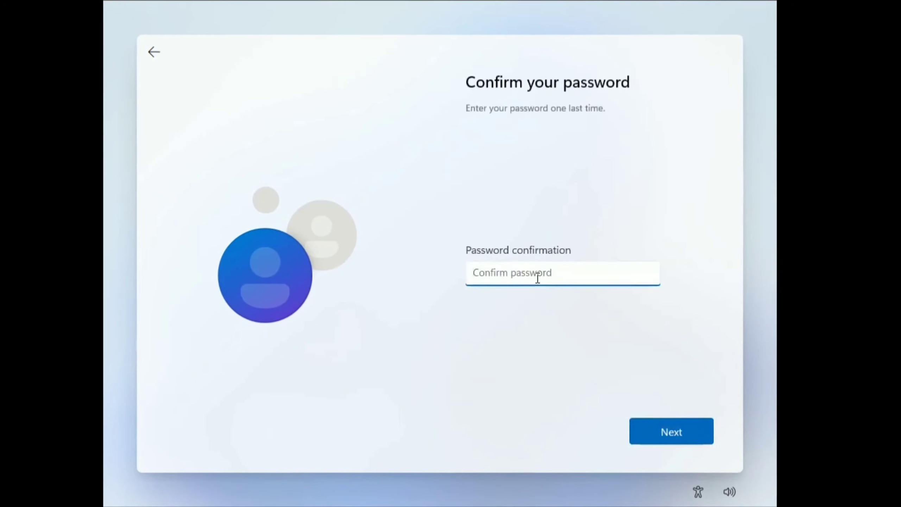
# Enter the account password confirmation and choose the first security question
pyautogui.write('*****')
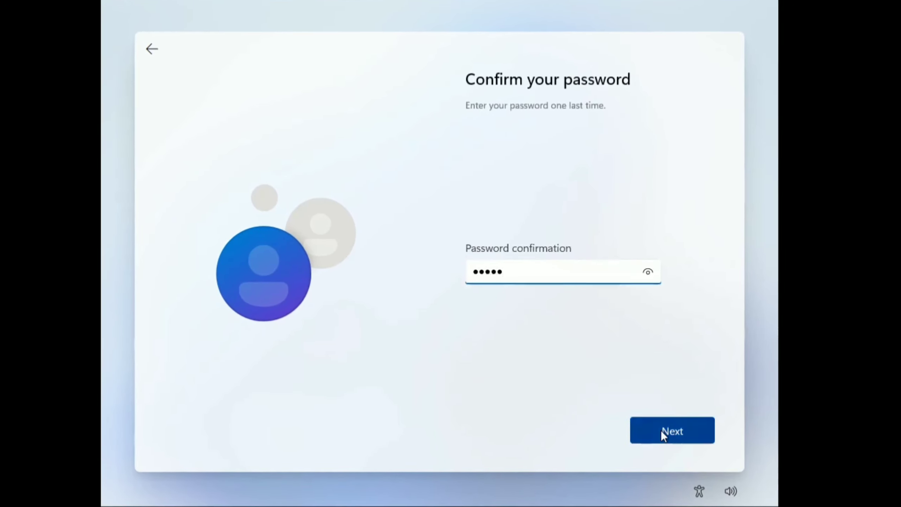
pyautogui.click(662, 431)
pyautogui.click(557, 255)
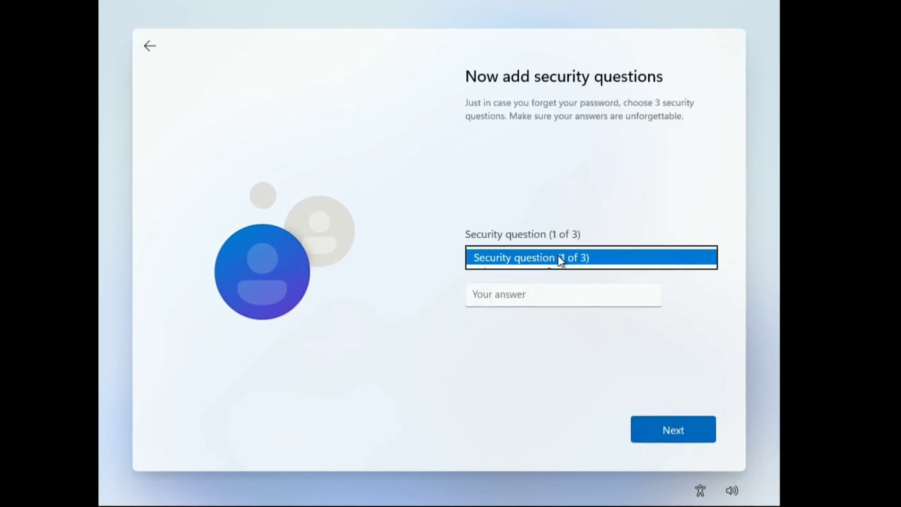
pyautogui.click(557, 270)
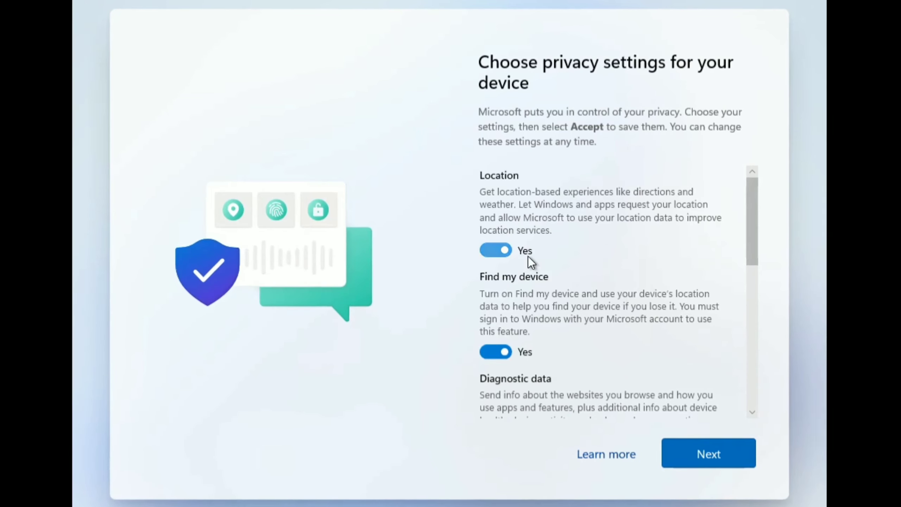
# Turn off location, Find my device, optional diagnostic data, inking and typing, tailored experiences and advertising ID, and continue past the privacy settings
pyautogui.click(496, 252)
pyautogui.click(497, 341)
pyautogui.scroll(-2, 482, 341)
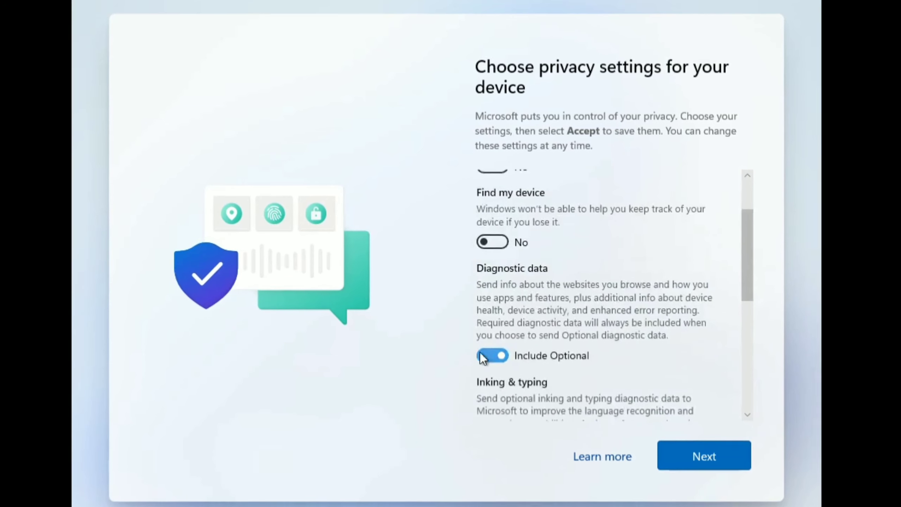
pyautogui.click(483, 356)
pyautogui.scroll(-3, 483, 355)
pyautogui.click(482, 335)
pyautogui.scroll(-3, 497, 327)
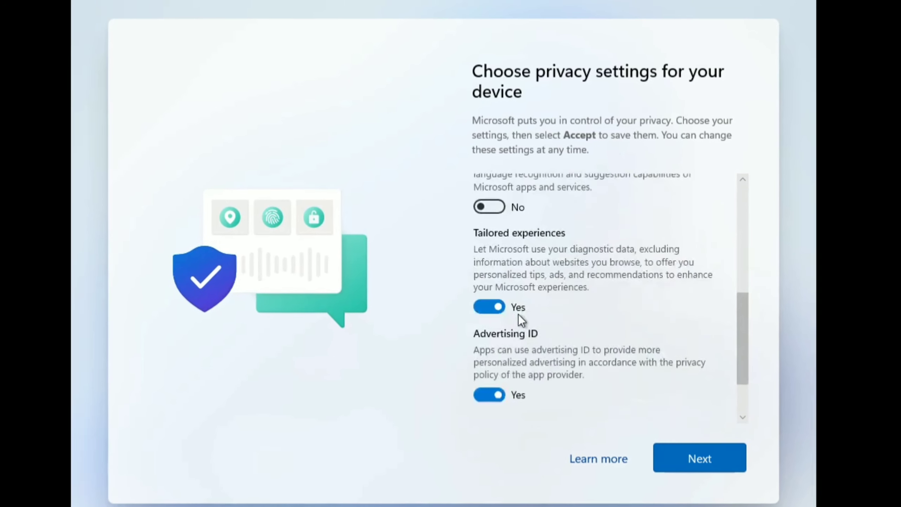
pyautogui.click(483, 289)
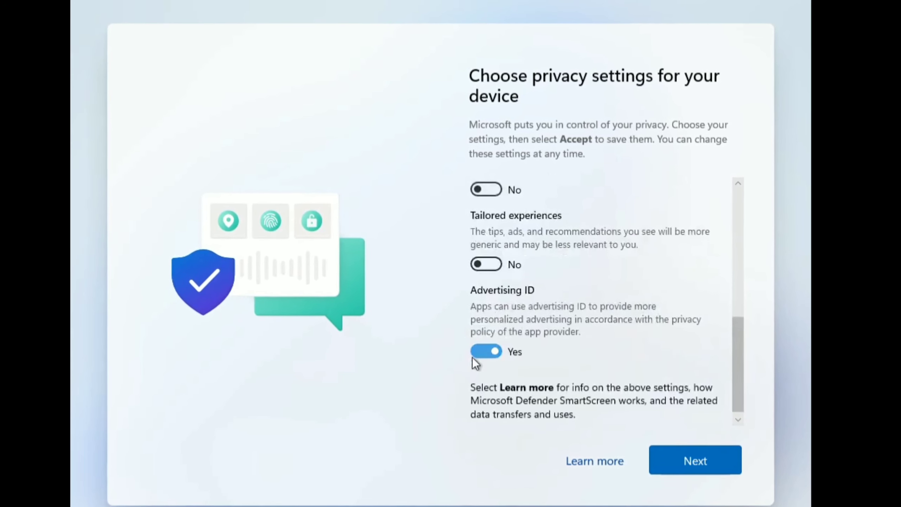
pyautogui.click(483, 352)
pyautogui.click(714, 463)
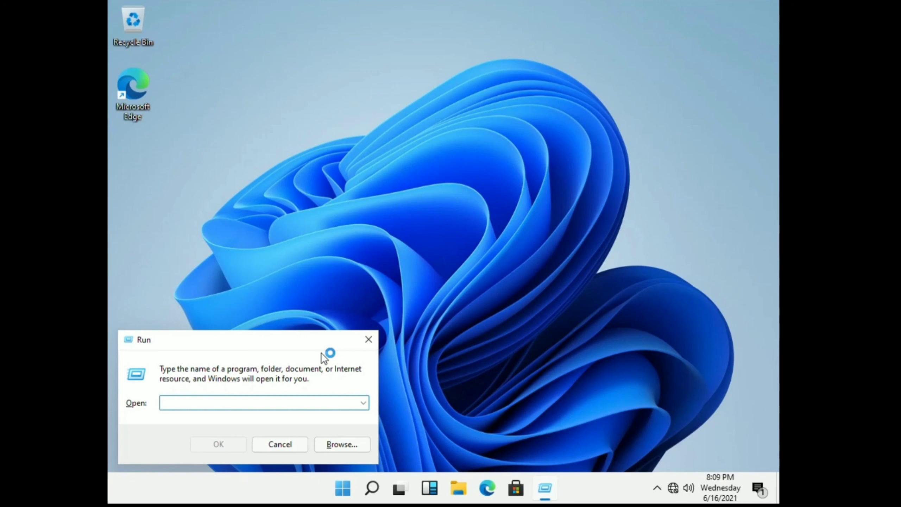
# Run services.msc to open the Services console
pyautogui.write('services.')
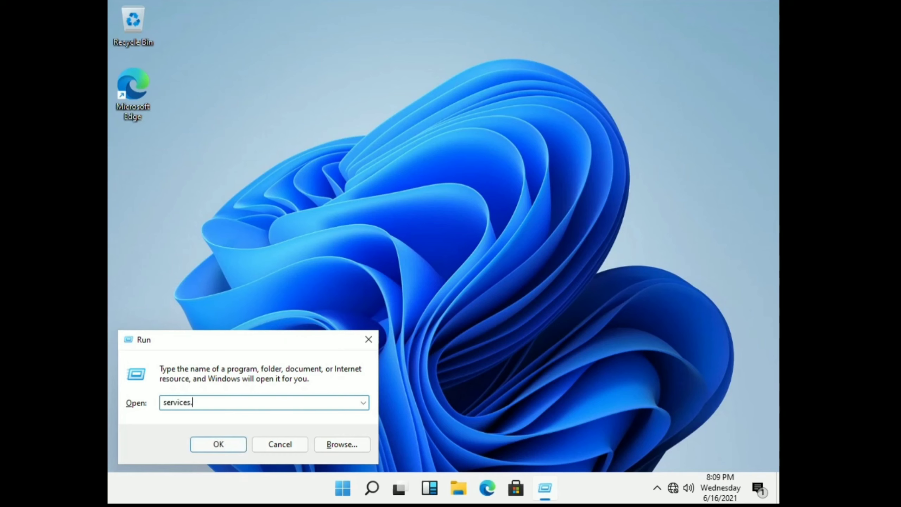
pyautogui.write('msc')
pyautogui.press('Return')
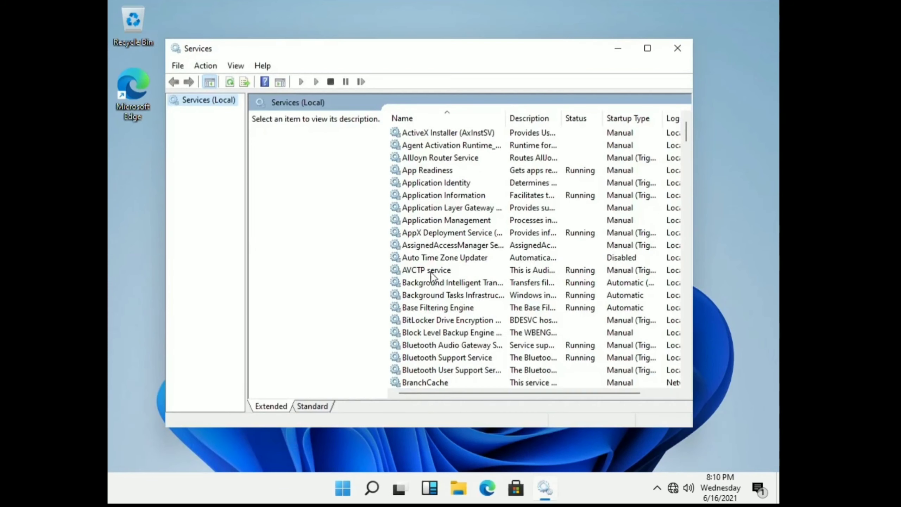
# Find the Windows Update service in the services list and stop it
pyautogui.click(461, 221)
pyautogui.write('win')
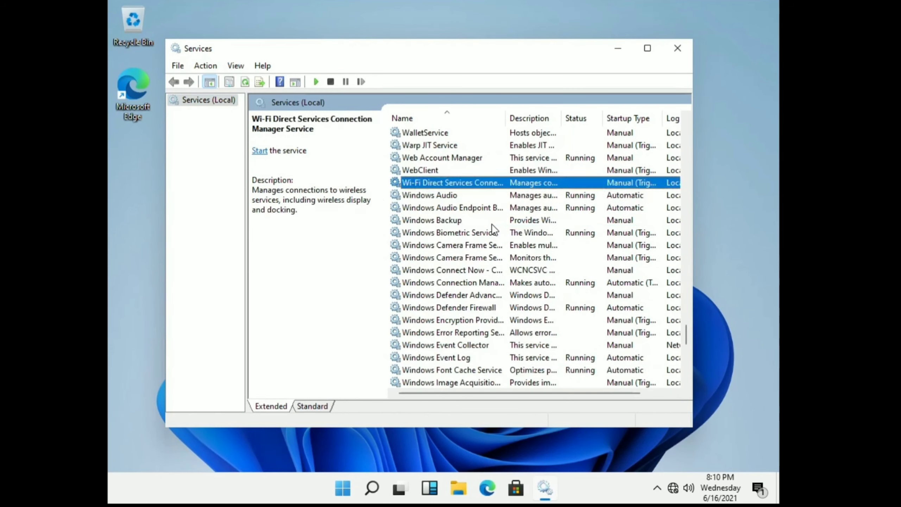
pyautogui.scroll(-6, 483, 227)
pyautogui.click(468, 271)
pyautogui.scroll(-5, 469, 272)
pyautogui.scroll(1, 457, 302)
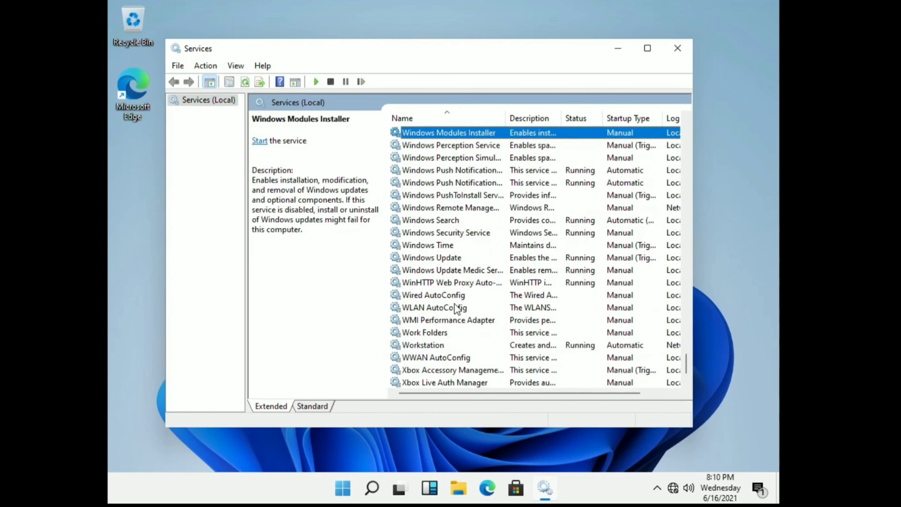
pyautogui.rightClick(443, 258)
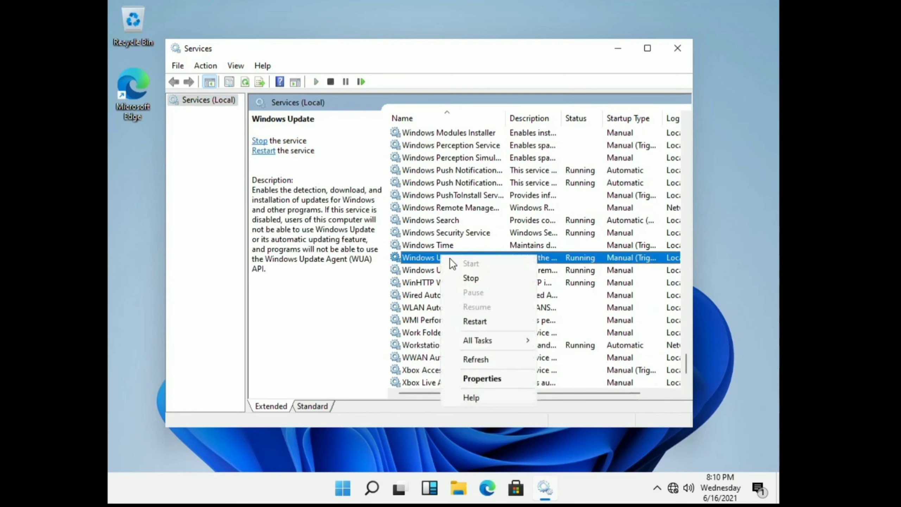
pyautogui.click(472, 279)
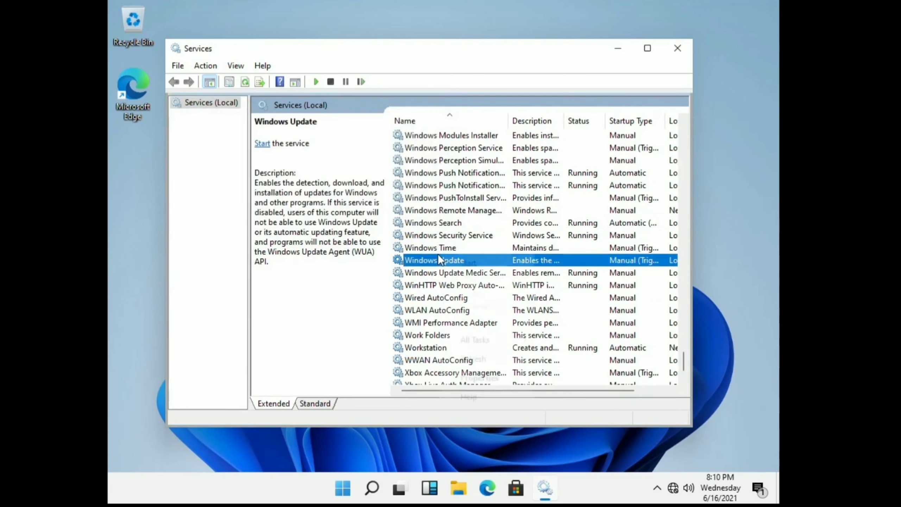
# Set the Windows Update service's startup type to Disabled, apply the change and close the Services console
pyautogui.rightClick(456, 260)
pyautogui.click(480, 377)
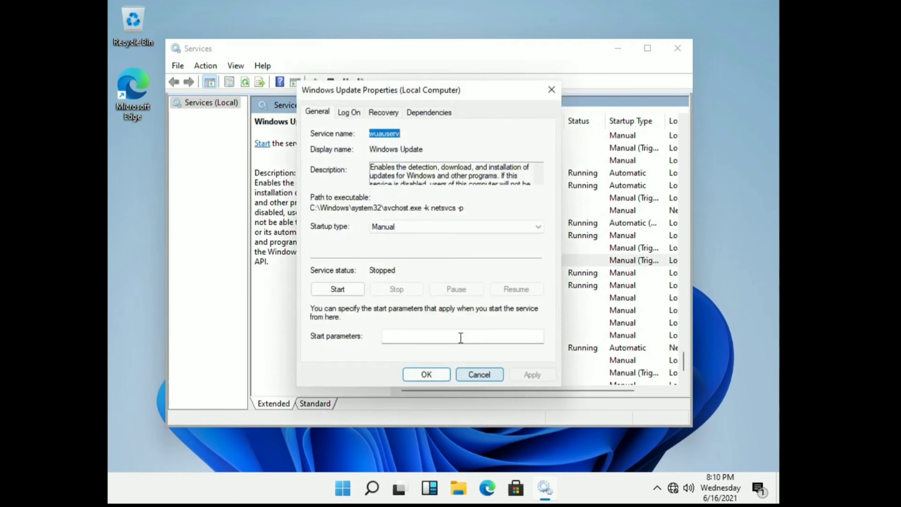
pyautogui.click(403, 227)
pyautogui.click(469, 272)
pyautogui.click(537, 377)
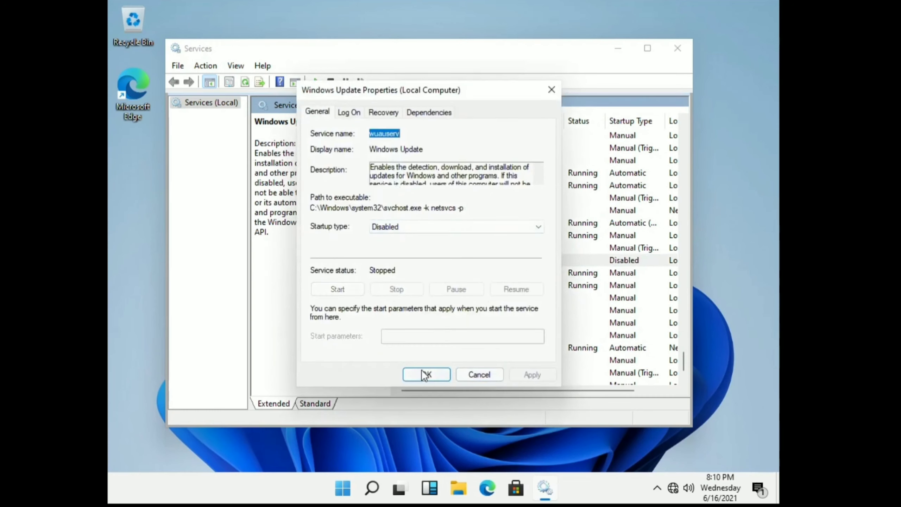
pyautogui.click(426, 374)
pyautogui.click(678, 50)
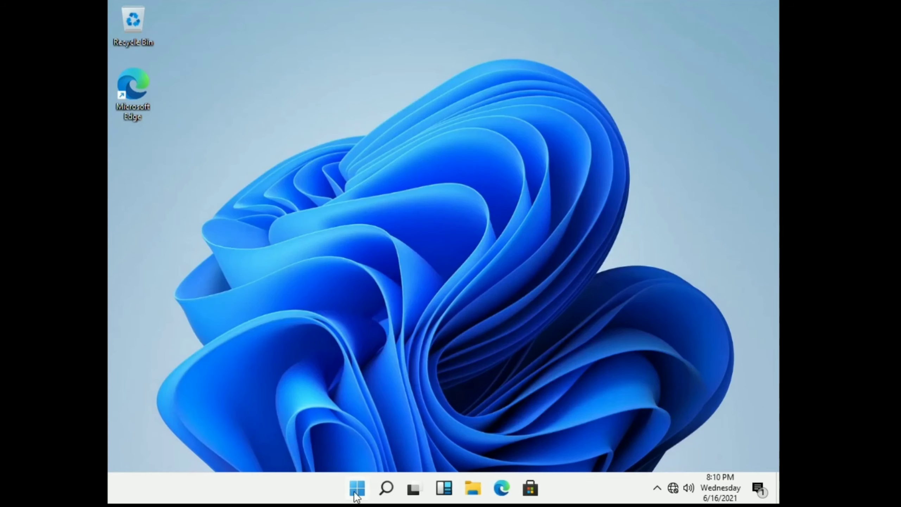
# Open This PC's properties from File Explorer, check the Windows edition in the specifications, and return to a maximized File Explorer
pyautogui.press('super+e')
pyautogui.rightClick(236, 376)
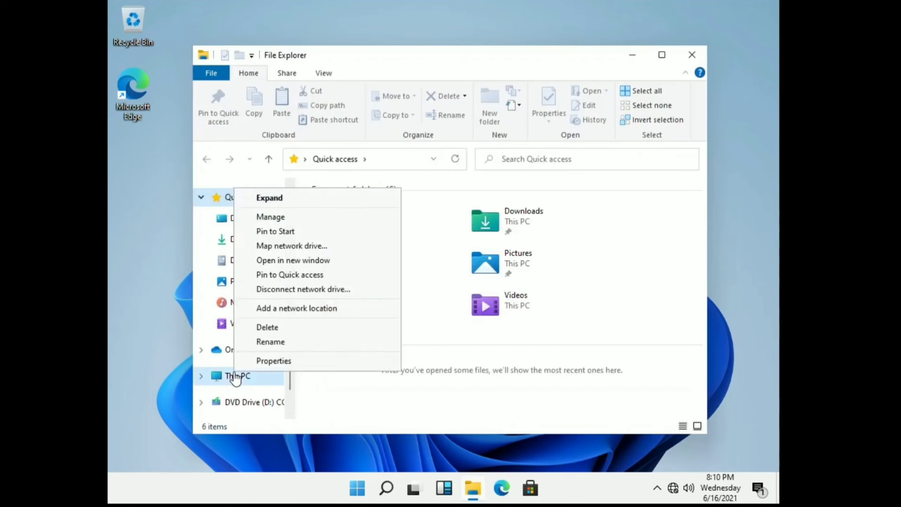
pyautogui.click(258, 362)
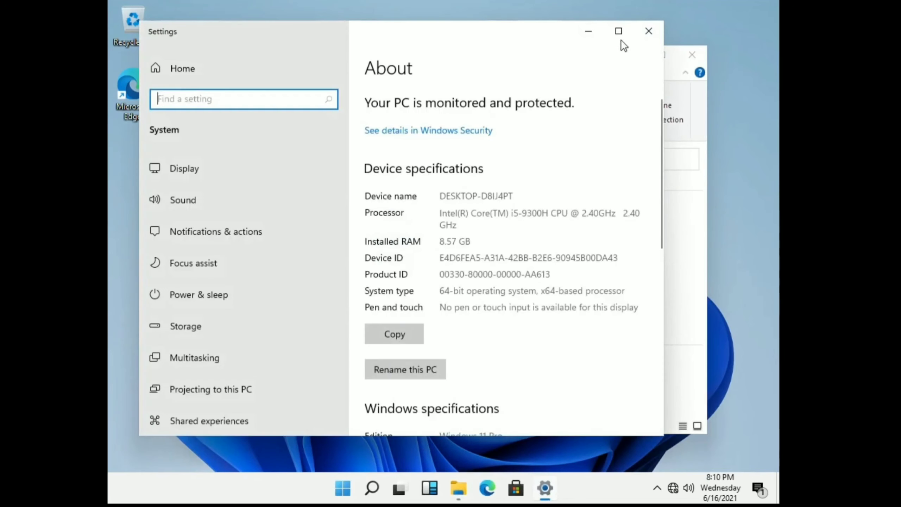
pyautogui.click(629, 33)
pyautogui.moveTo(410, 417); pyautogui.dragTo(507, 416)
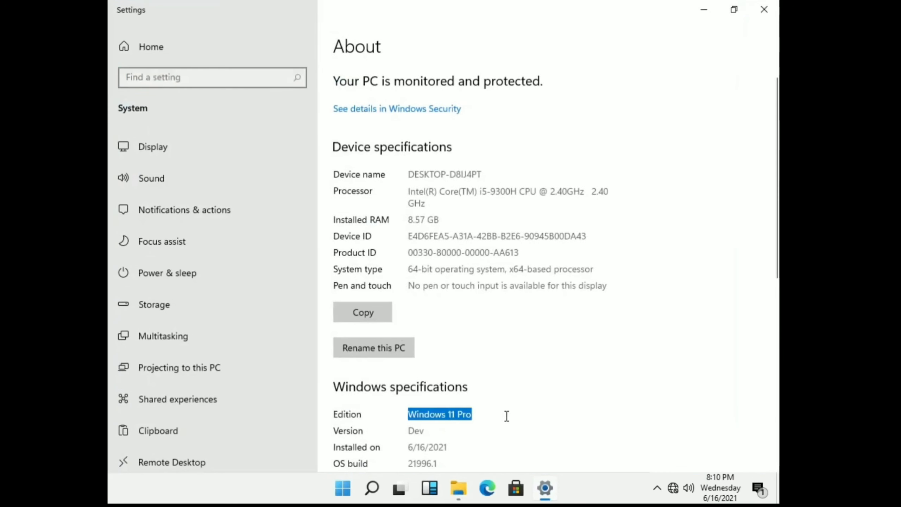
pyautogui.click(764, 9)
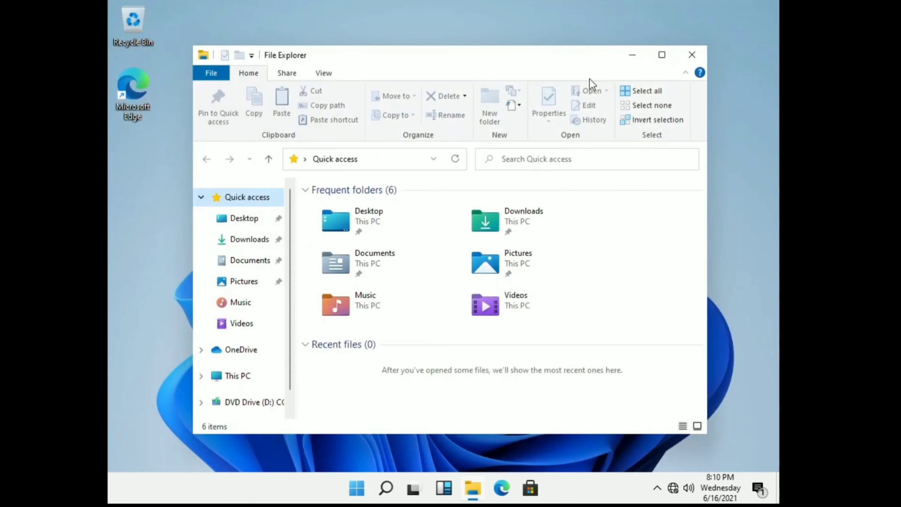
pyautogui.click(662, 55)
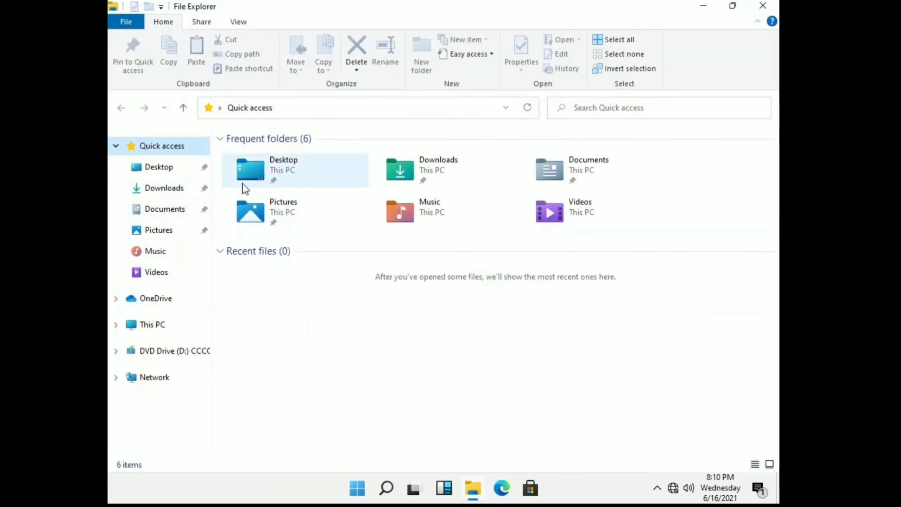